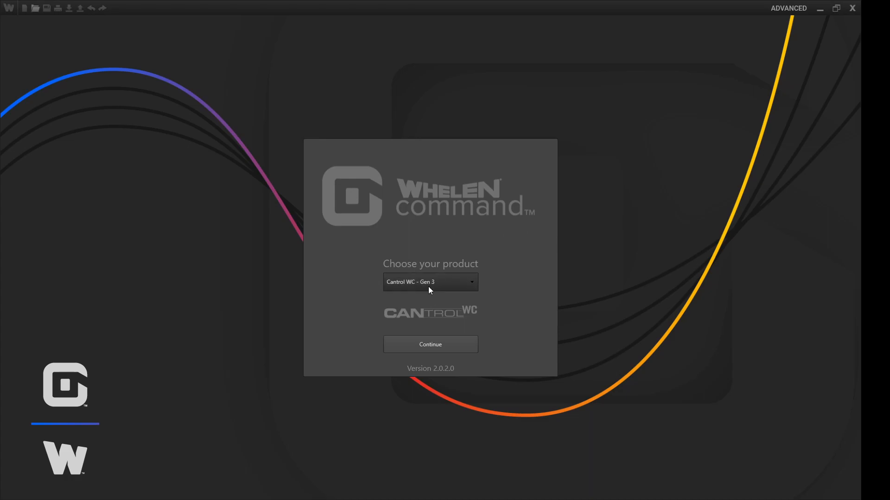
Step: Start a CenCom Core configuration with a 21 and Slide WCX control head and continue to the input programming view
key(Down)
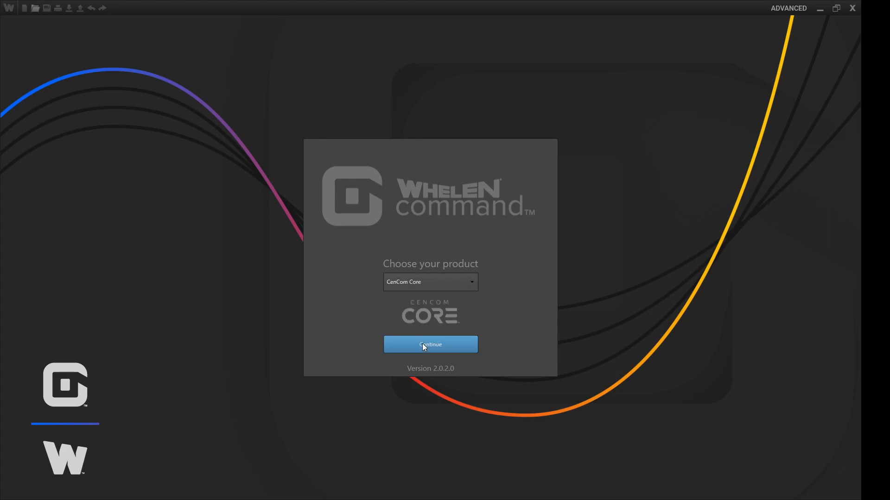
click(422, 343)
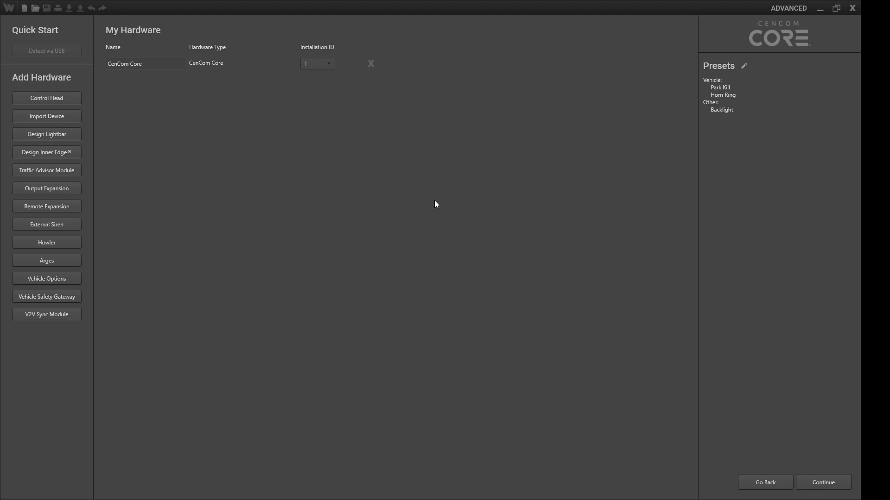
click(564, 338)
click(830, 482)
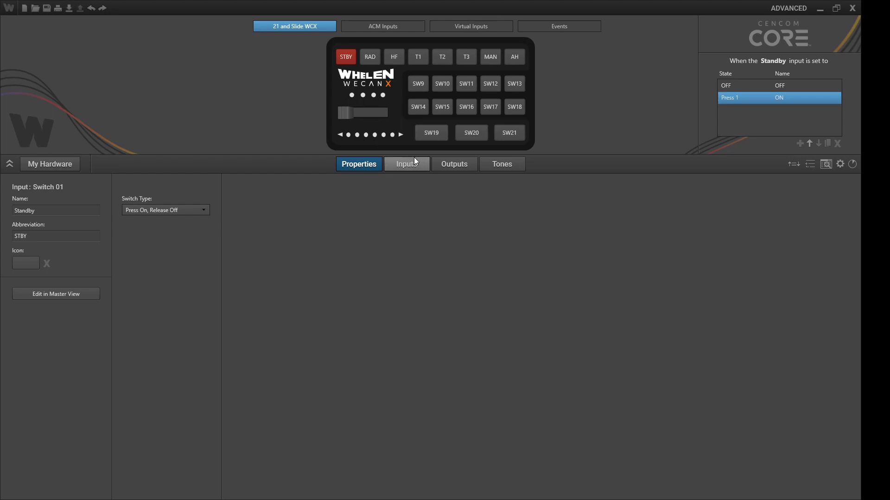
Step: Show the low current outputs for the Slide Switch's Slide 3 state
click(360, 116)
click(772, 123)
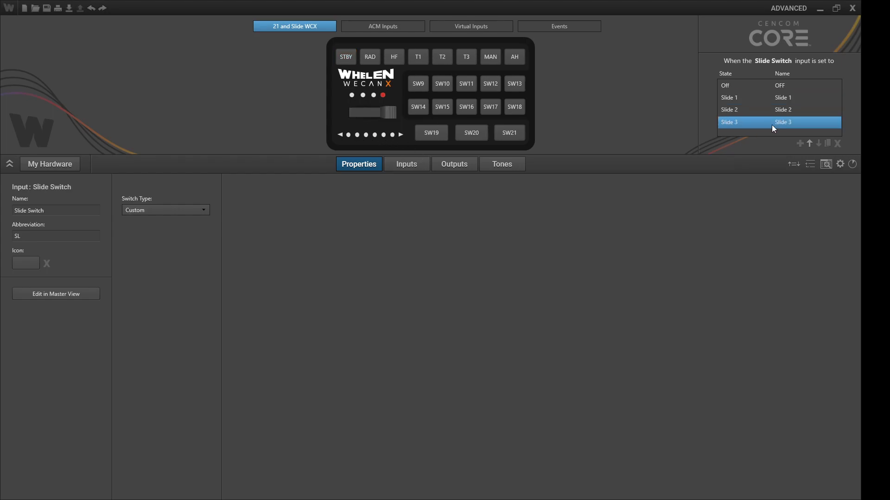
click(453, 164)
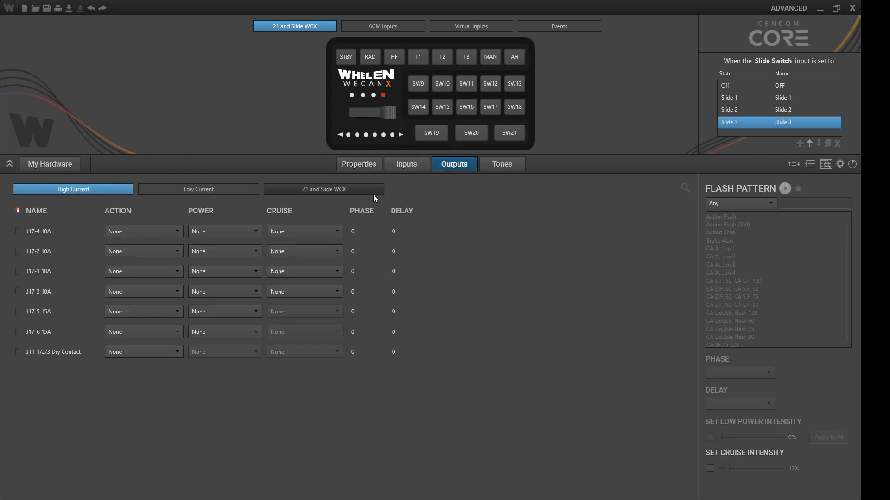
click(181, 188)
Step: Color-code outputs J10-1 and J10-4 red, J10-2 and J10-5 blue, and J10-3 and J10-6 white
click(63, 243)
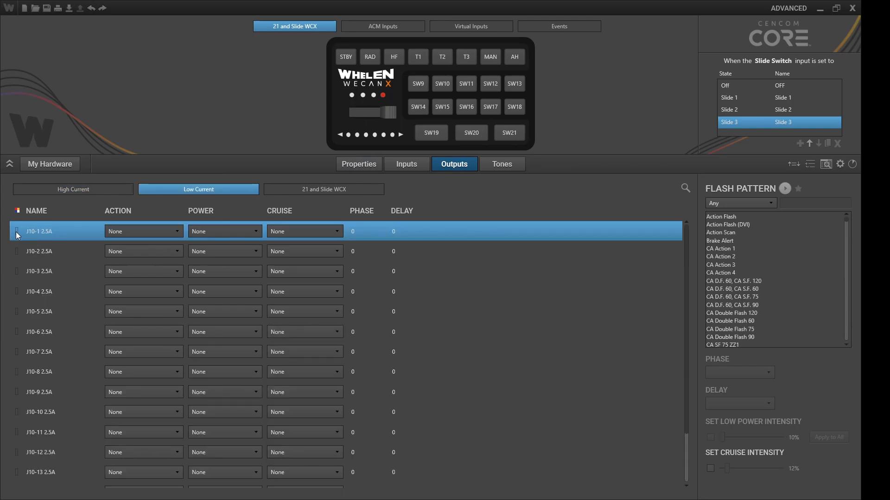
click(16, 250)
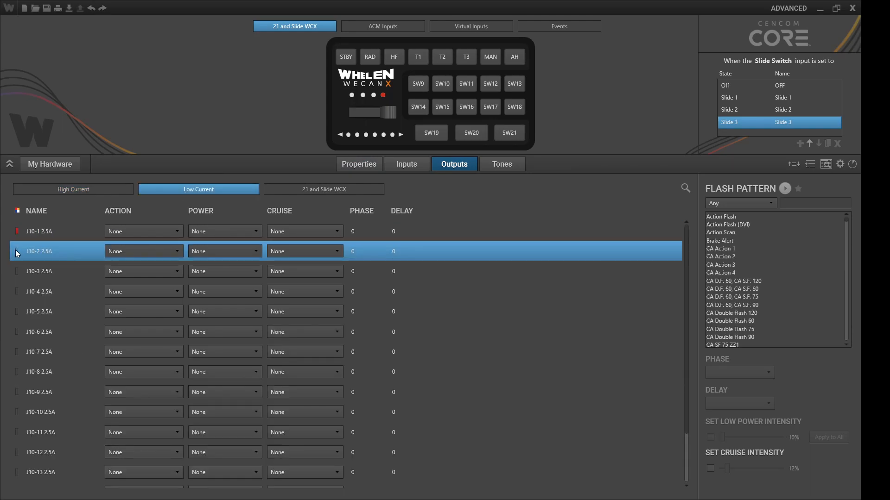
click(16, 271)
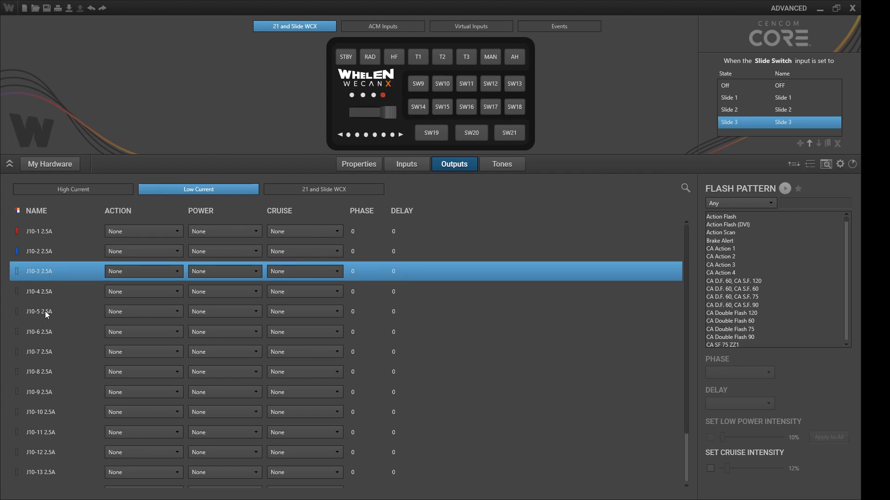
click(16, 291)
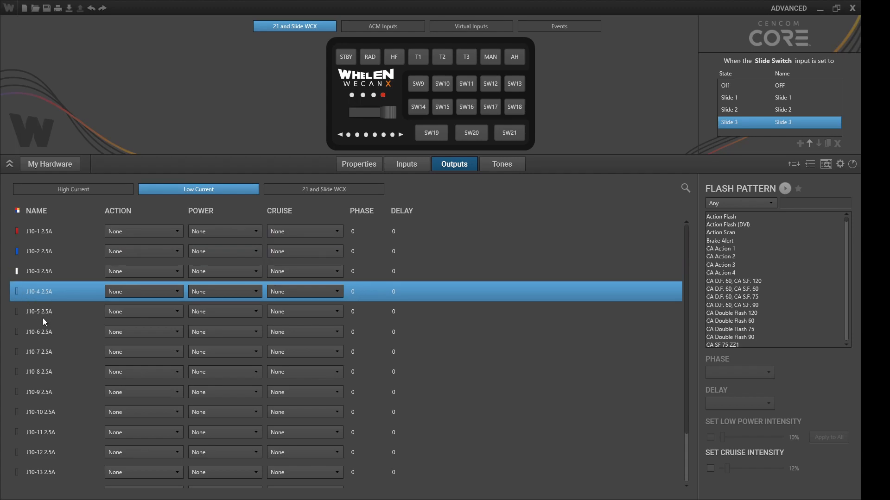
click(20, 308)
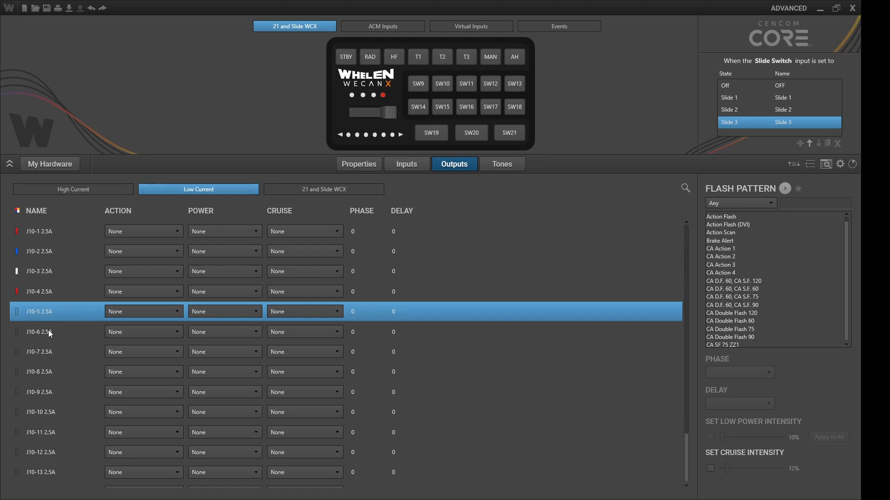
click(15, 330)
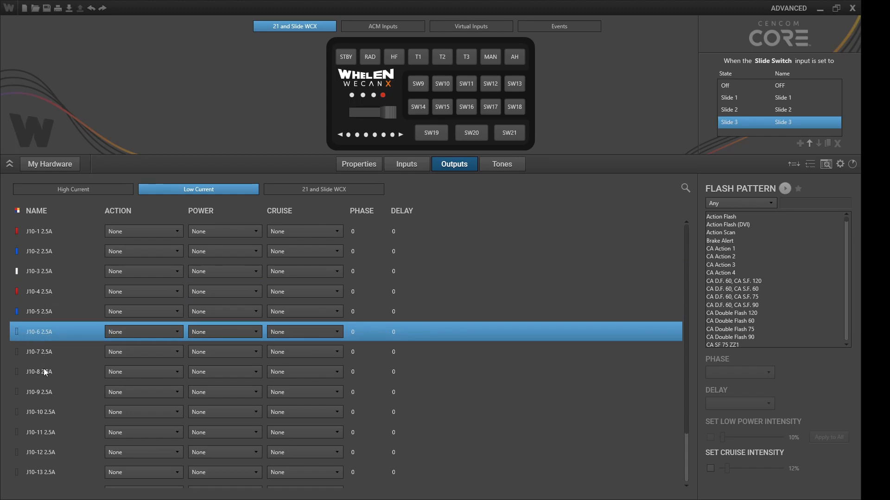
Step: Assign the flash patterns Long Flash Trio 1, 2 and 3 to outputs J10-1, J10-2 and J10-3 respectively
click(68, 231)
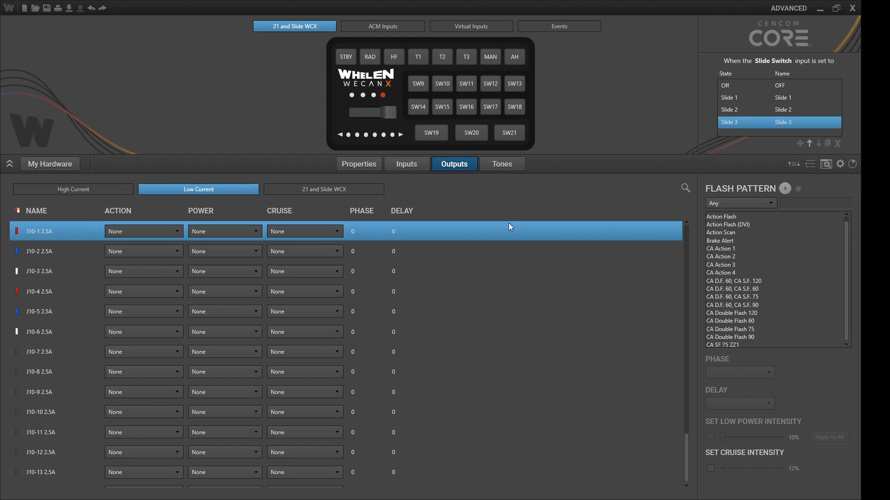
click(797, 200)
text(long)
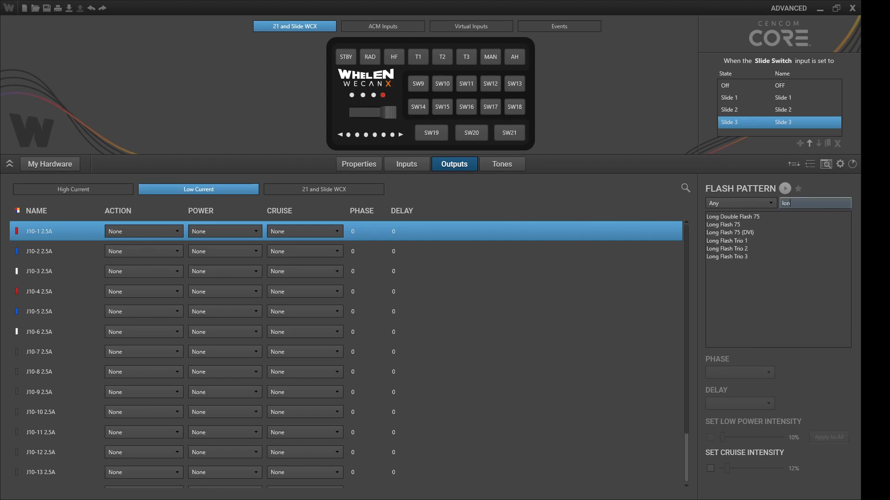
click(721, 240)
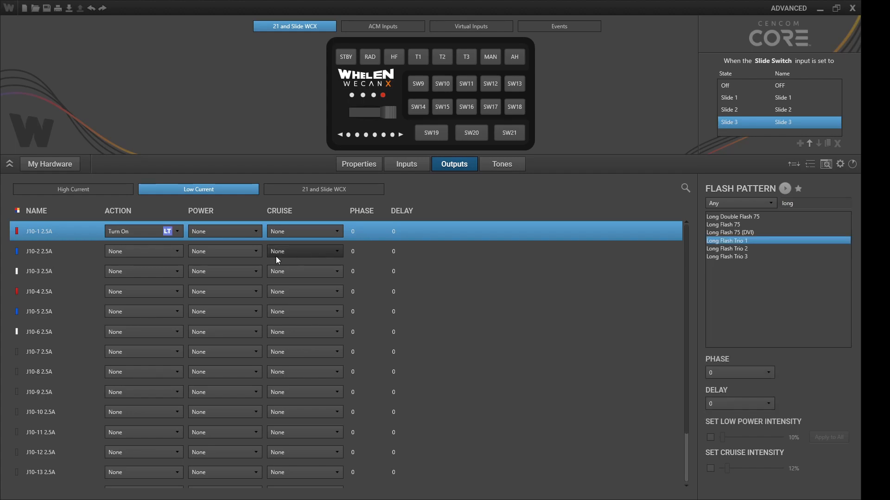
click(70, 254)
click(738, 251)
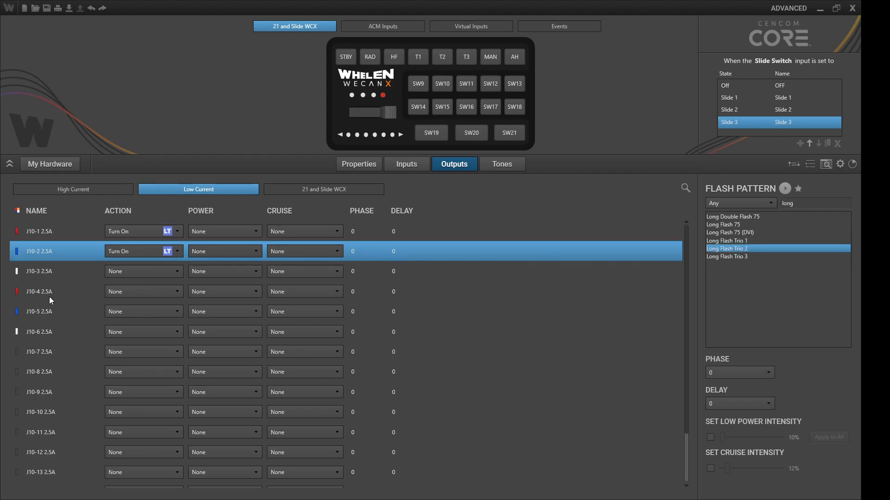
click(70, 271)
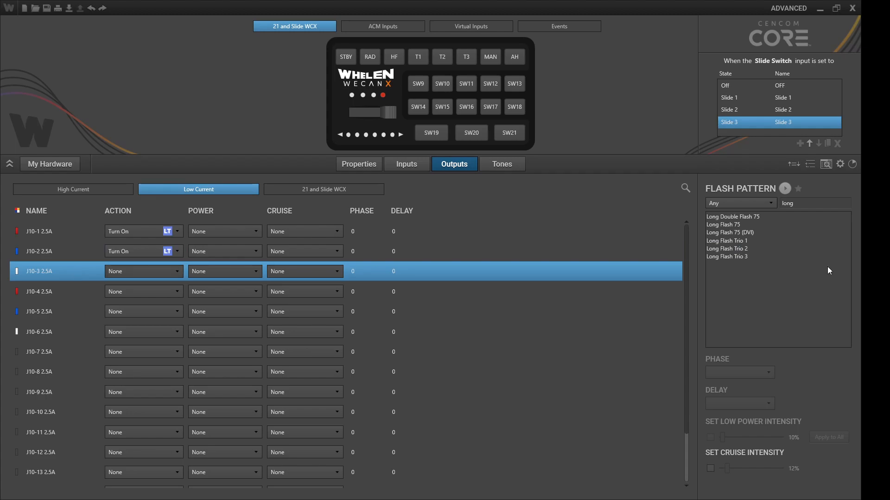
click(735, 256)
click(782, 195)
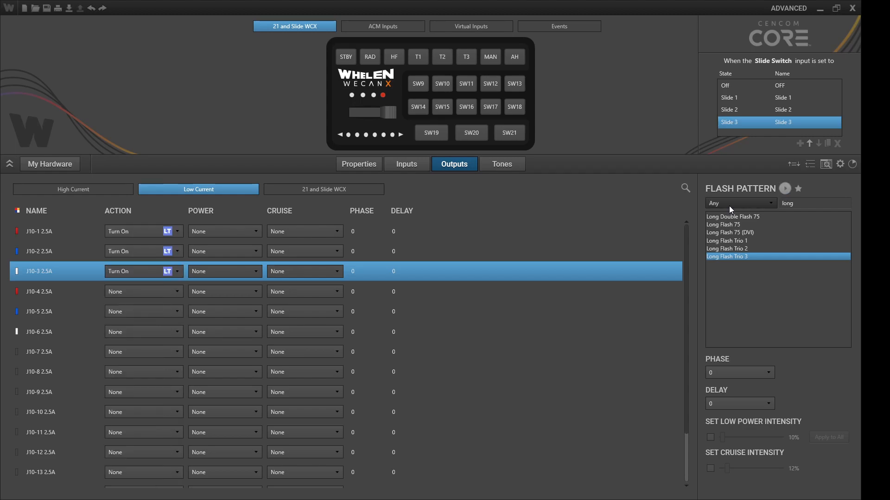
Step: Review the flash pattern assigned to each of the outputs J10-1, J10-2 and J10-3
click(82, 231)
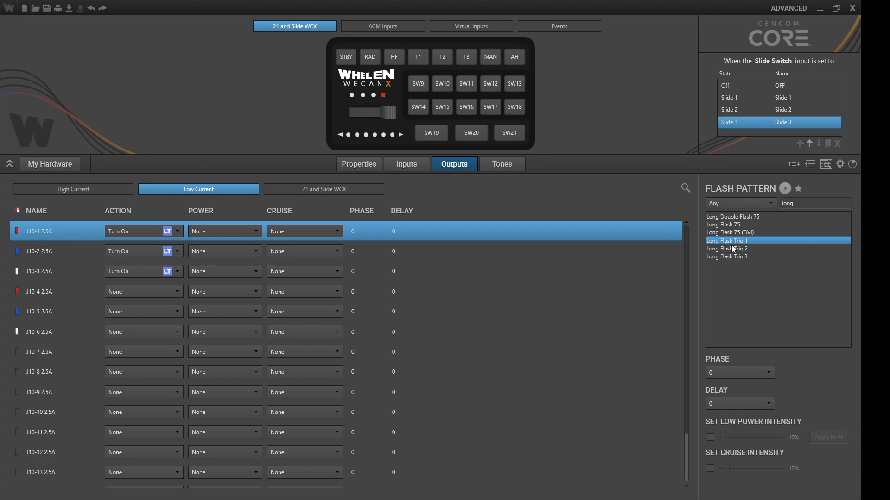
click(70, 256)
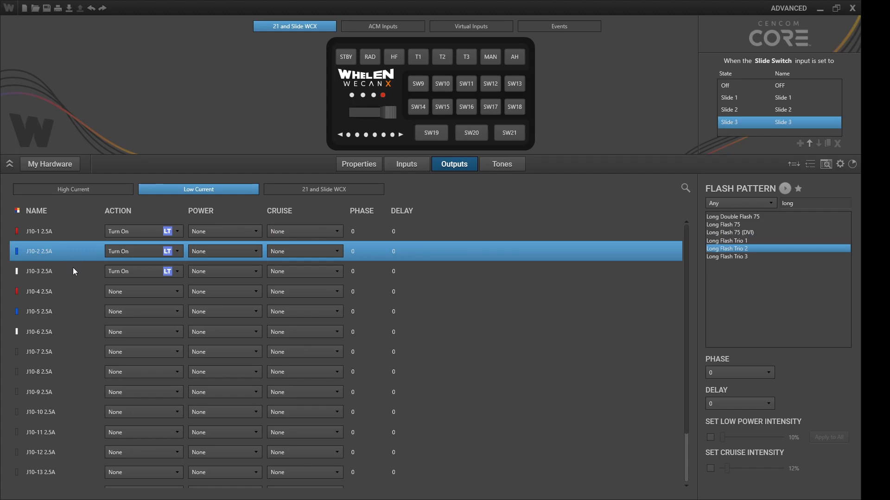
click(73, 271)
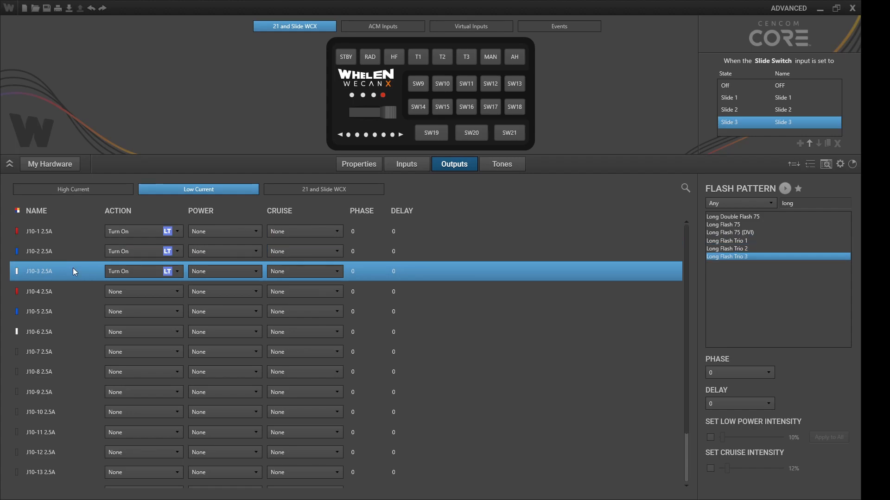
click(60, 232)
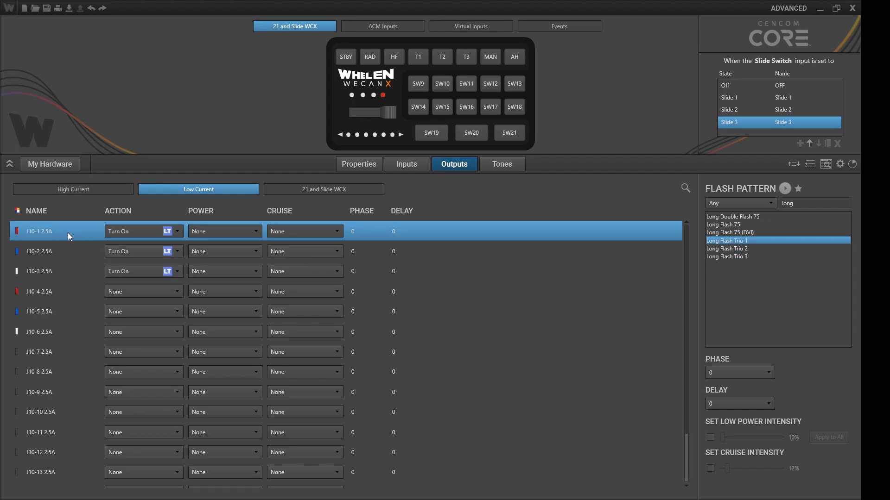
click(68, 253)
click(60, 272)
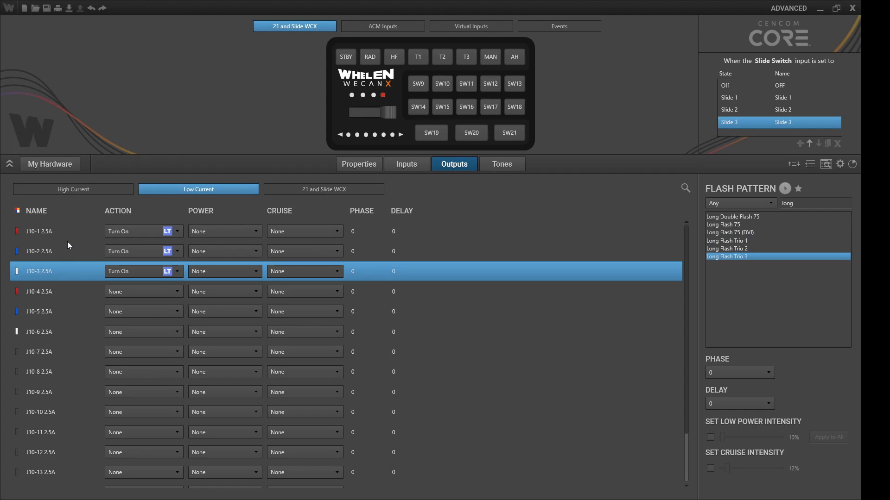
click(68, 246)
Step: Clear the actions assigned to outputs J10-1, J10-2 and J10-3 in the Slide 3 state
click(70, 229)
ctrl+click(63, 260)
ctrl+click(64, 266)
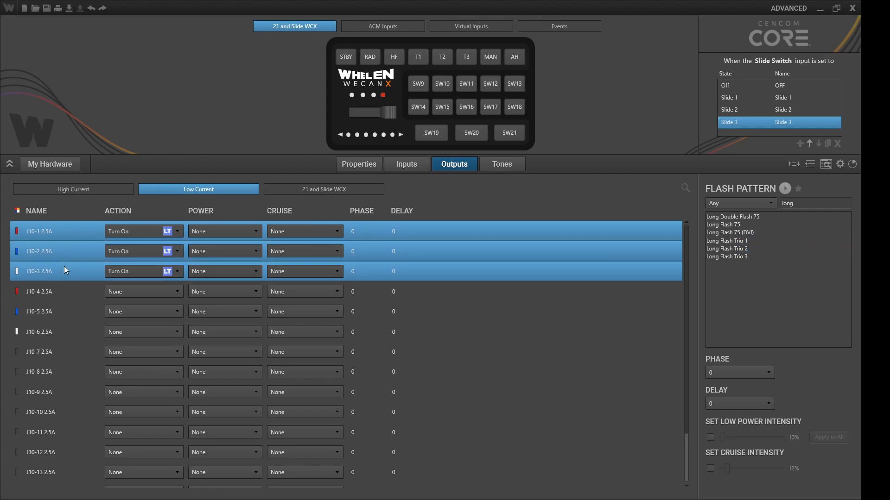
key(Delete)
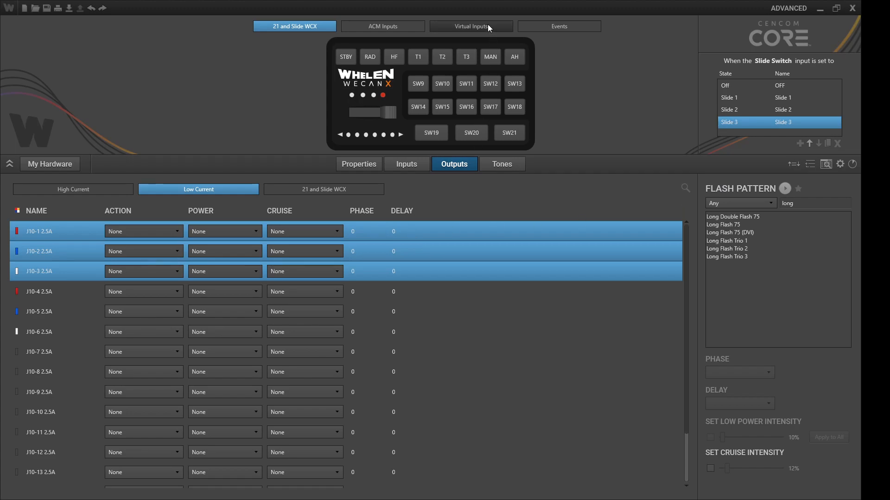
Step: Add a new virtual input and name it VI Trio
click(460, 26)
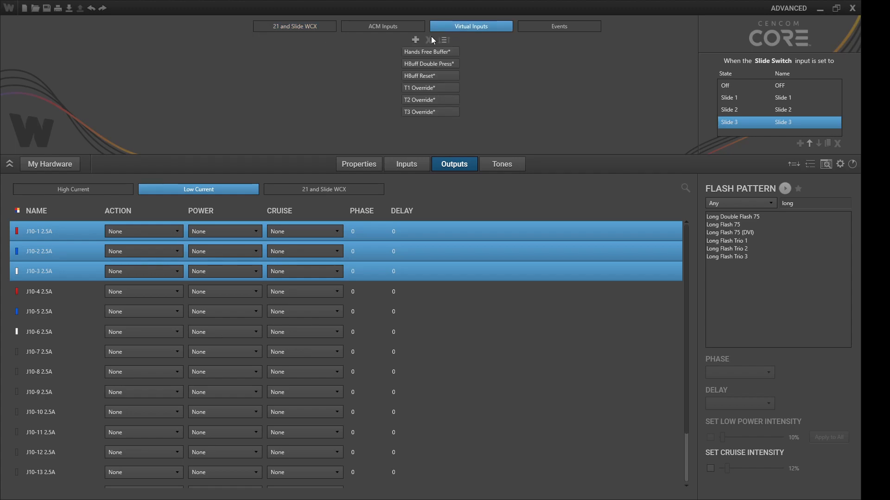
click(357, 167)
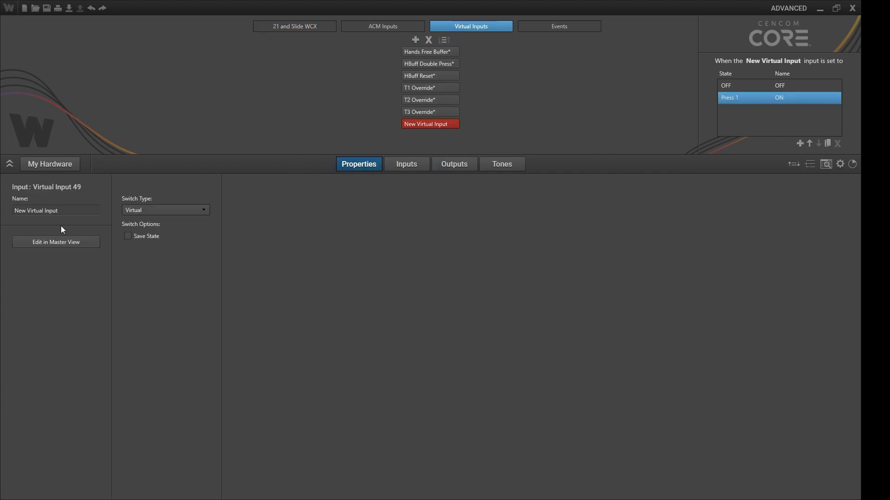
click(66, 210)
key(BackSpace)
key(BackSpace)
key(BackSpace)
key(BackSpace)
key(BackSpace)
key(BackSpace)
key(BackSpace)
key(BackSpace)
key(BackSpace)
key(BackSpace)
key(BackSpace)
key(BackSpace)
key(BackSpace)
key(BackSpace)
key(BackSpace)
key(BackSpace)
text(VI Trio)
Step: Make VI Trio a Cycling switch with two press states, timed at 2 sec. for Press 1 and 1 sec. for Press 2
click(163, 207)
click(164, 211)
click(149, 237)
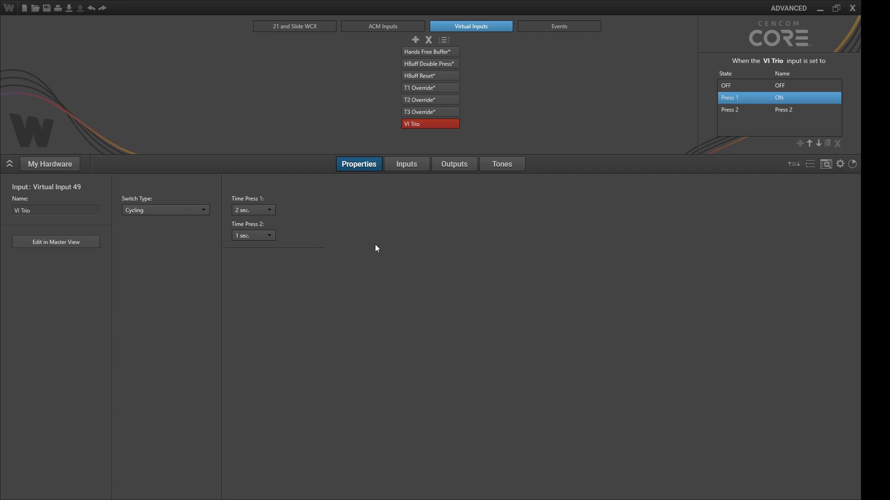
Step: Display the low current outputs for the Press 1 state of the VI Trio virtual input
click(753, 111)
click(747, 99)
click(281, 22)
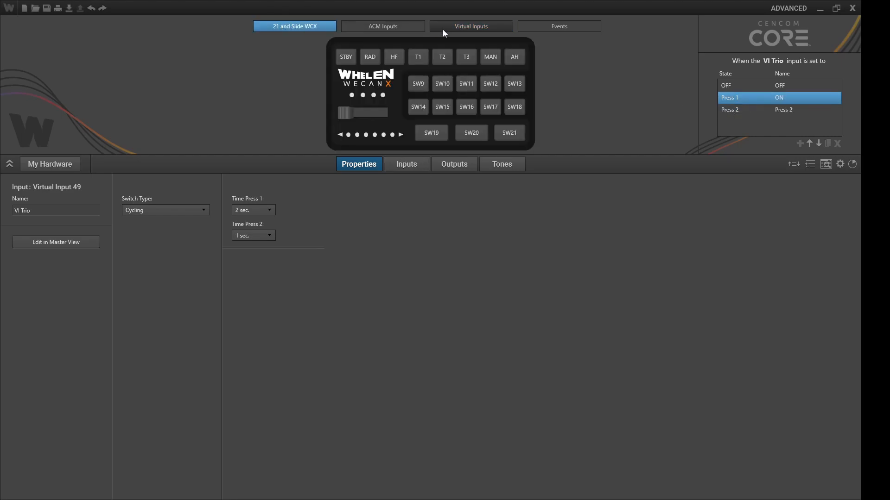
click(473, 29)
click(453, 166)
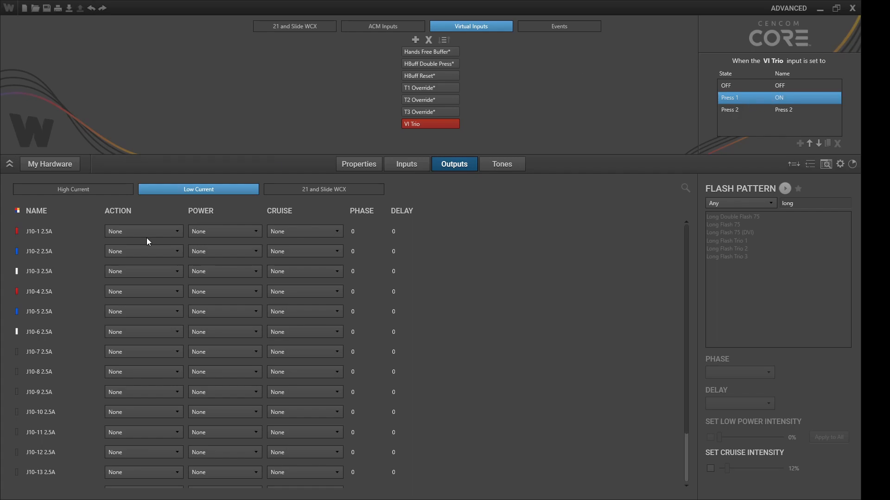
Step: Assign the Action Scan flash pattern to the red and blue outputs J10-1, J10-2, J10-4 and J10-5
click(71, 232)
ctrl+click(63, 252)
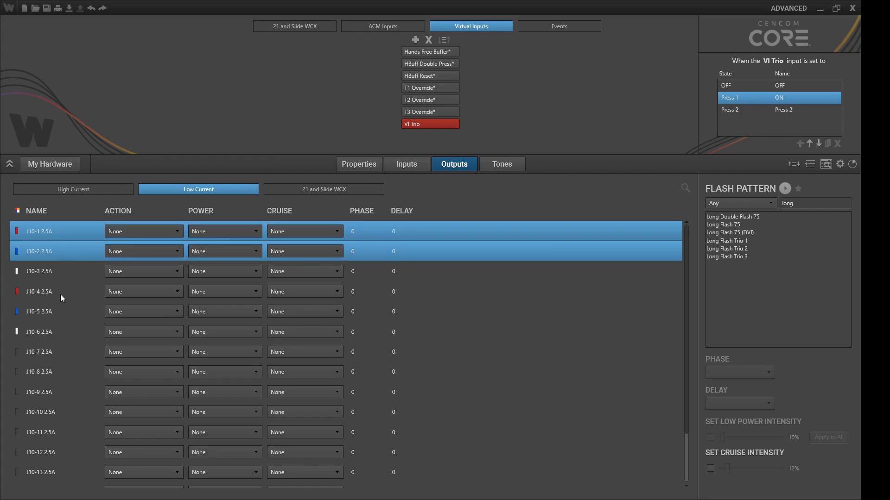
ctrl+click(60, 291)
ctrl+click(61, 312)
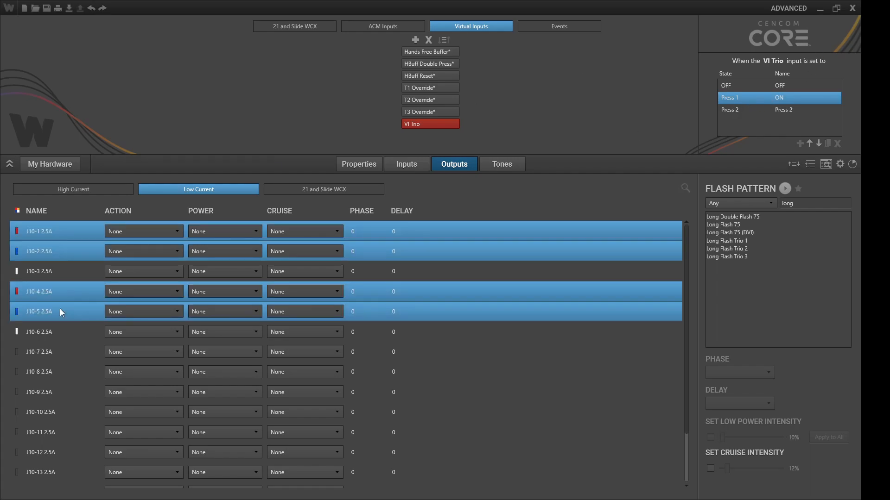
double_click(797, 200)
key(BackSpace)
scroll(775, 241, up, 5)
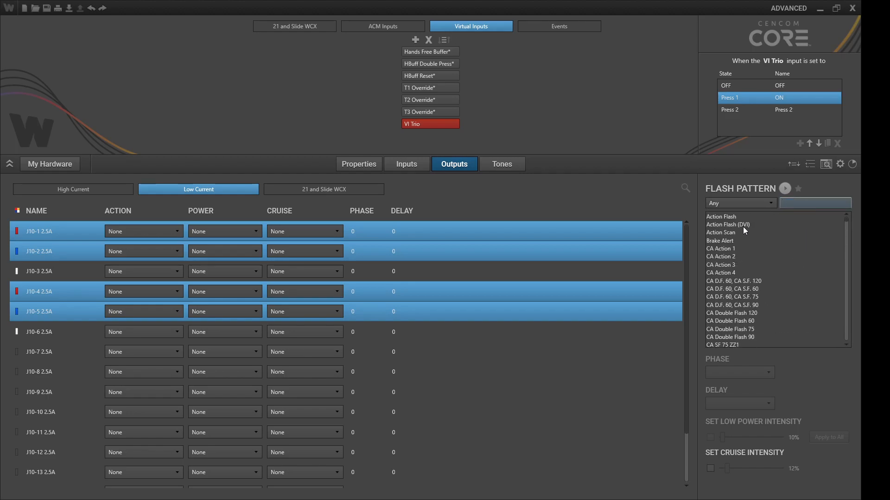
click(735, 217)
click(784, 189)
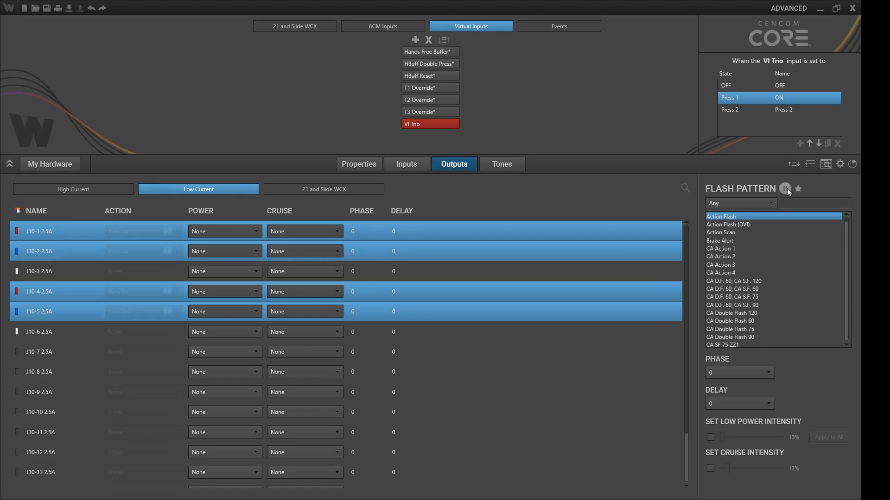
click(787, 188)
click(725, 232)
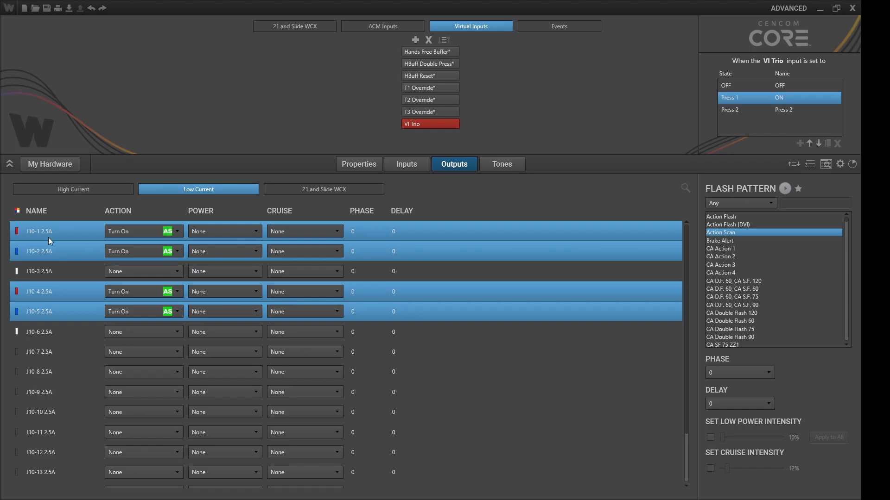
Step: Set the phase of the blue outputs J10-2 and J10-5 to 180 for the VI Trio Press 1 state
click(64, 249)
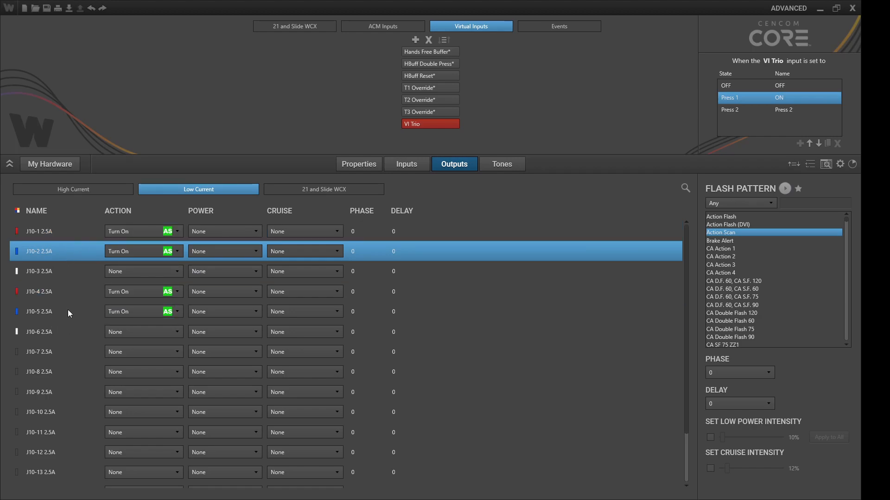
click(68, 309)
ctrl+click(71, 250)
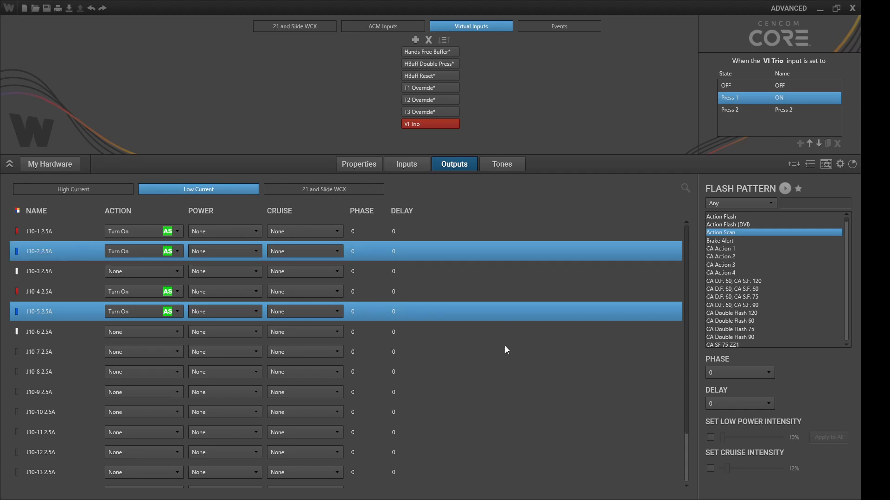
click(361, 235)
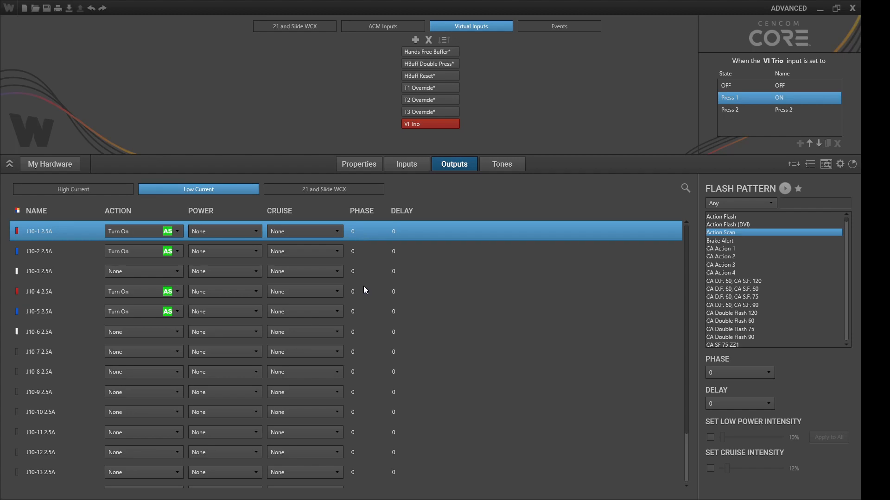
click(363, 251)
ctrl+click(365, 309)
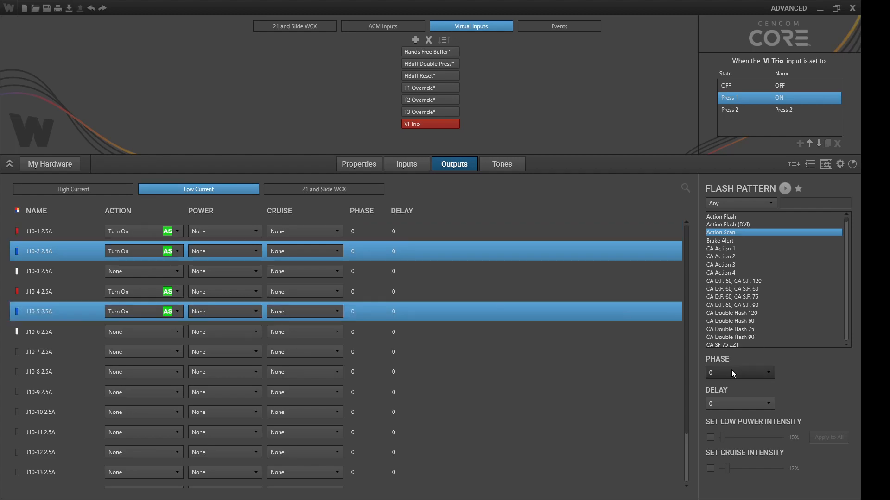
key(Down)
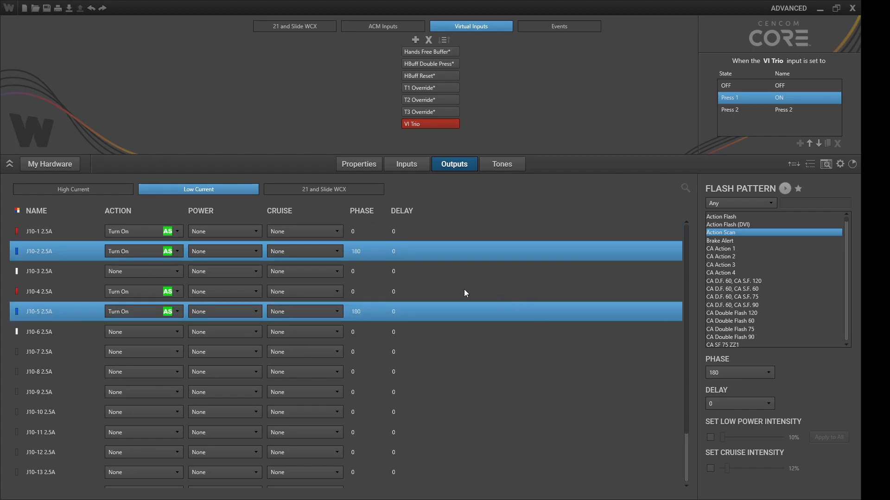
Step: Play and stop a preview of the Action Scan flash pattern on the red and blue outputs
click(377, 234)
click(783, 189)
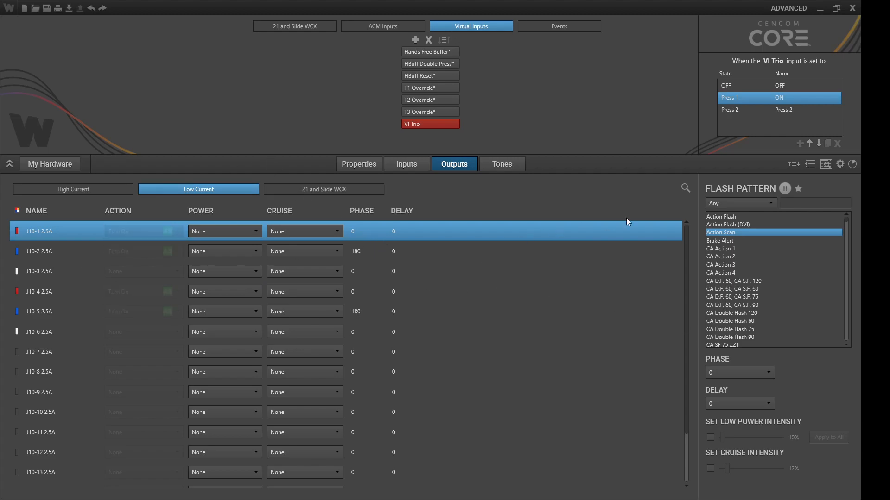
click(789, 193)
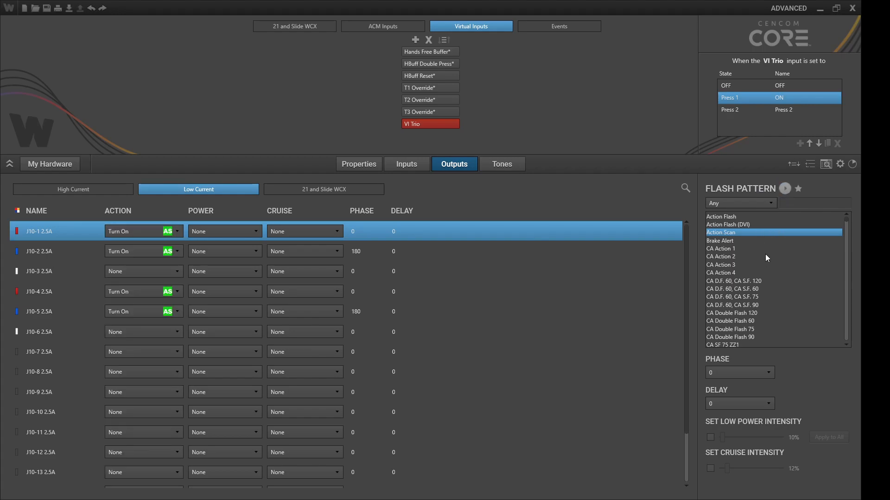
click(783, 186)
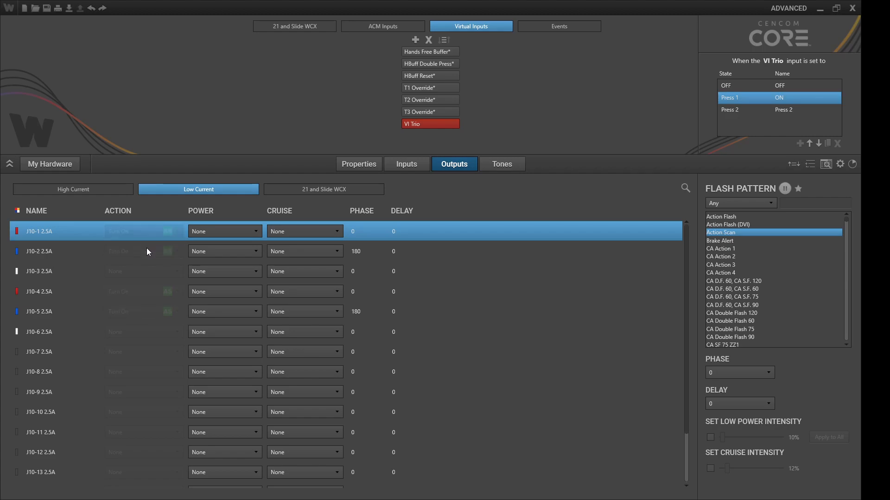
click(784, 188)
Step: Change the flash pattern of outputs J10-1, J10-2, J10-4 and J10-5 to Ultra 4
scroll(771, 265, down, 15)
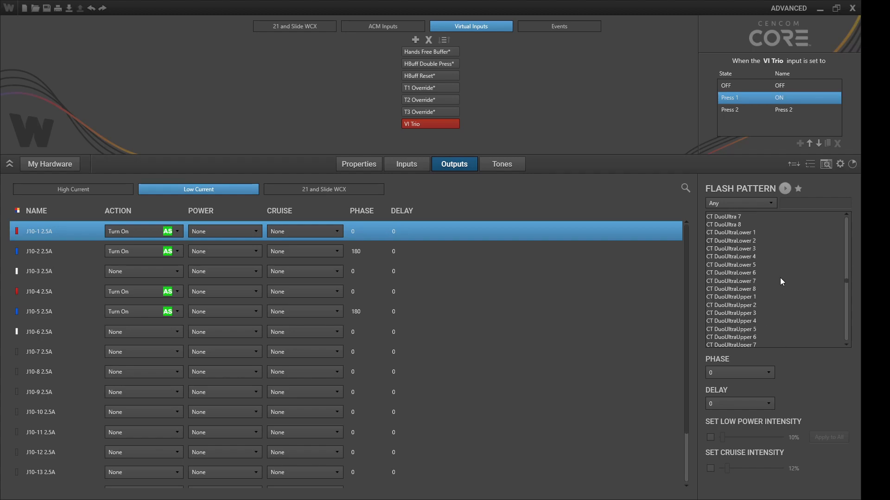
click(719, 281)
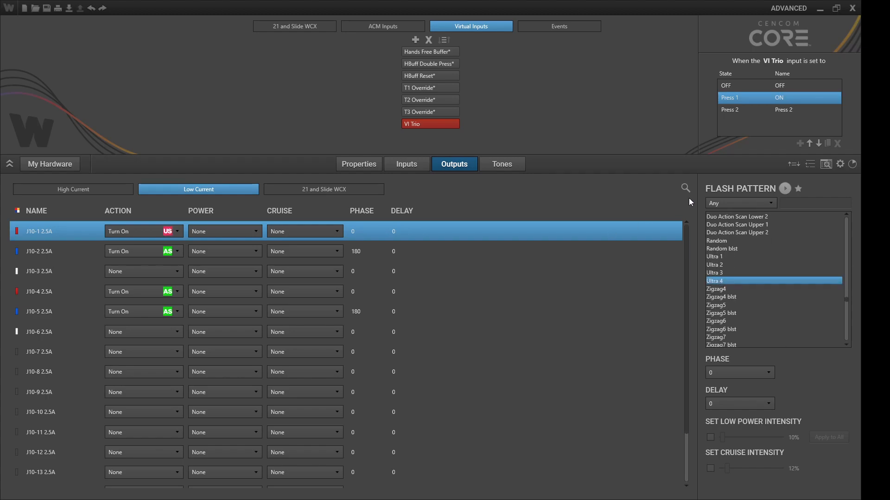
click(75, 253)
ctrl+click(81, 230)
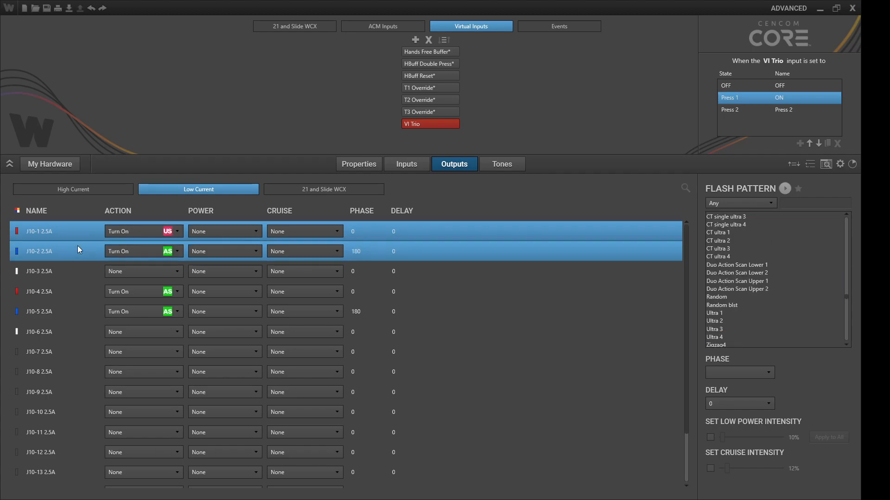
ctrl+click(66, 292)
ctrl+click(66, 310)
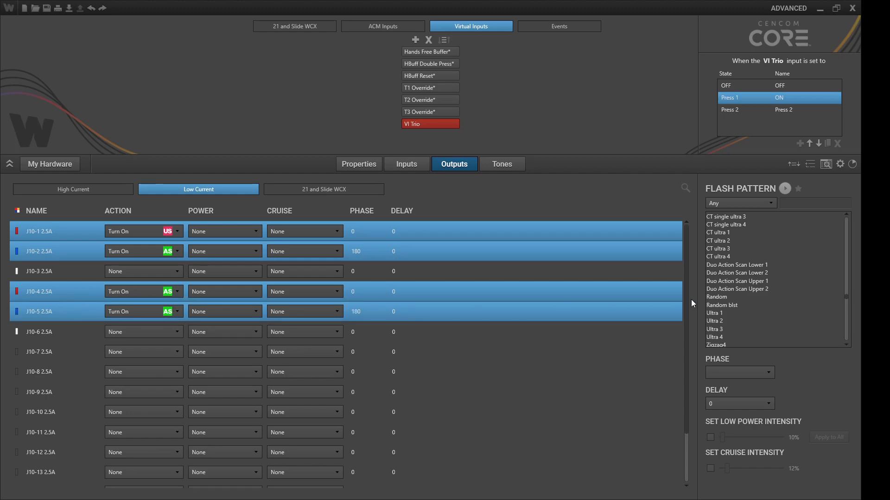
click(723, 337)
Step: Preview the Ultra 4 flash pattern on the red and blue outputs, ending the playback when done
click(356, 227)
click(784, 190)
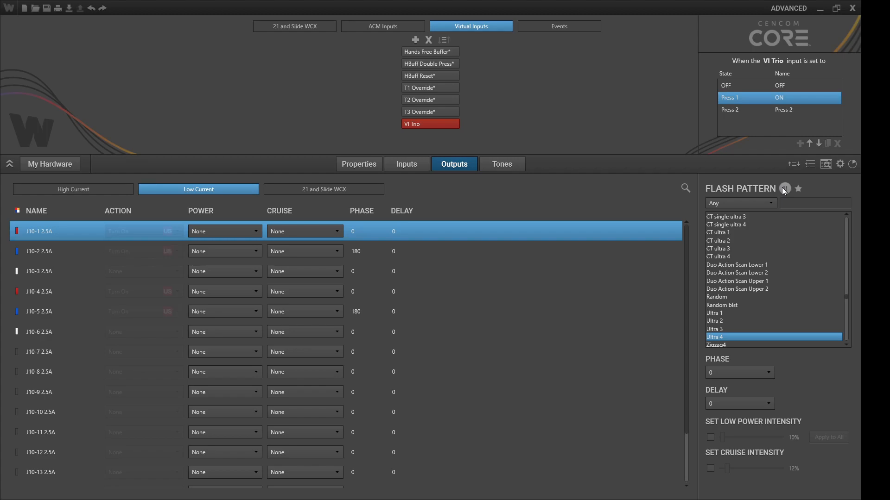
click(784, 189)
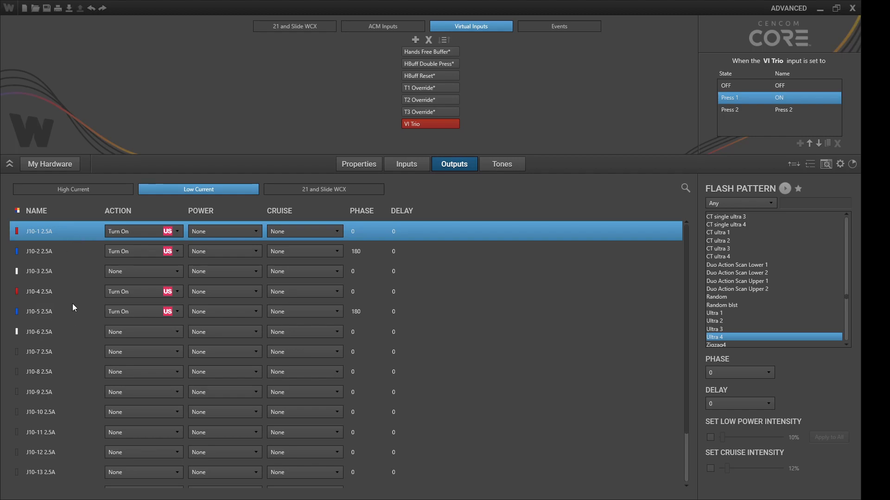
Step: For the VI Trio Press 2 state, assign the Single Flash 300 pattern to the white outputs J10-3 and J10-6
click(758, 110)
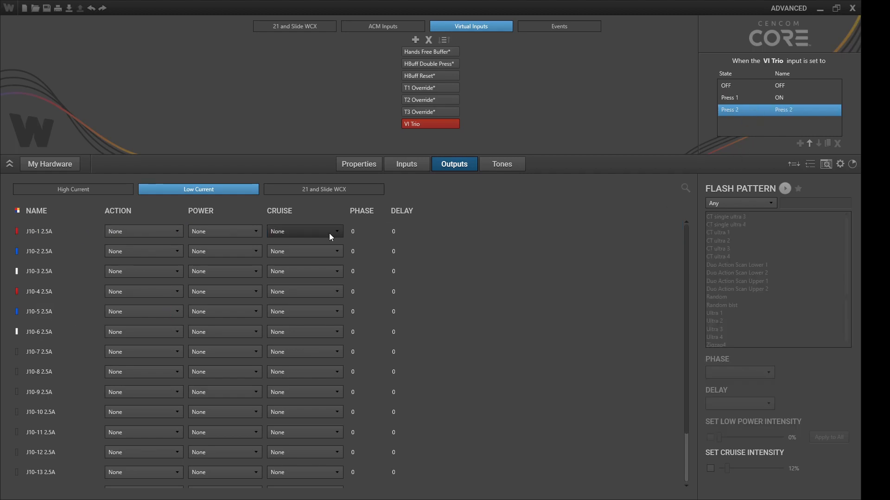
click(81, 276)
ctrl+click(59, 333)
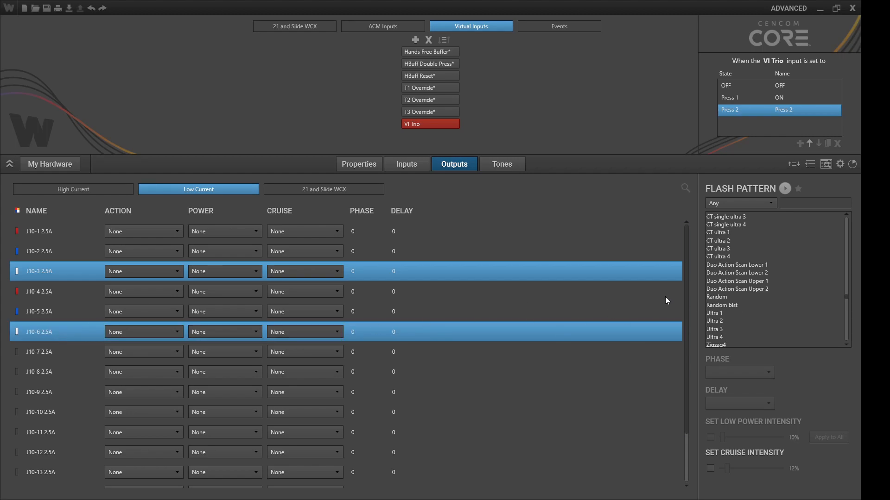
scroll(767, 290, up, 10)
scroll(766, 289, up, 5)
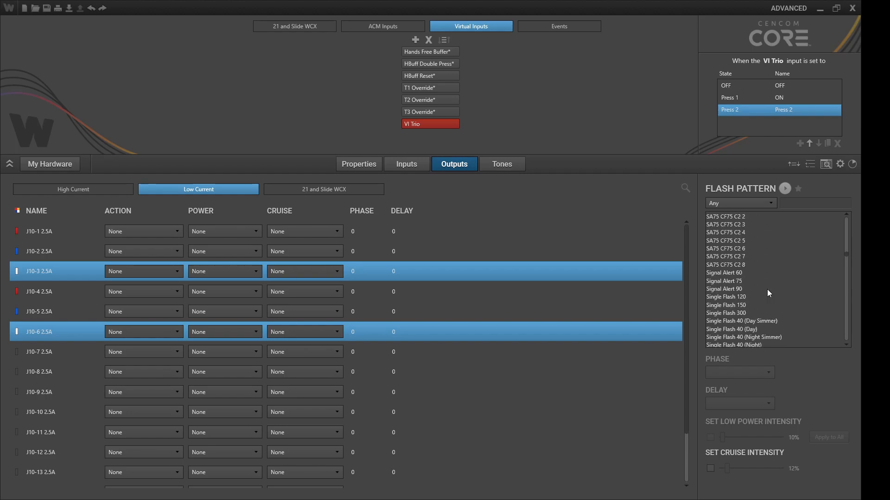
click(743, 312)
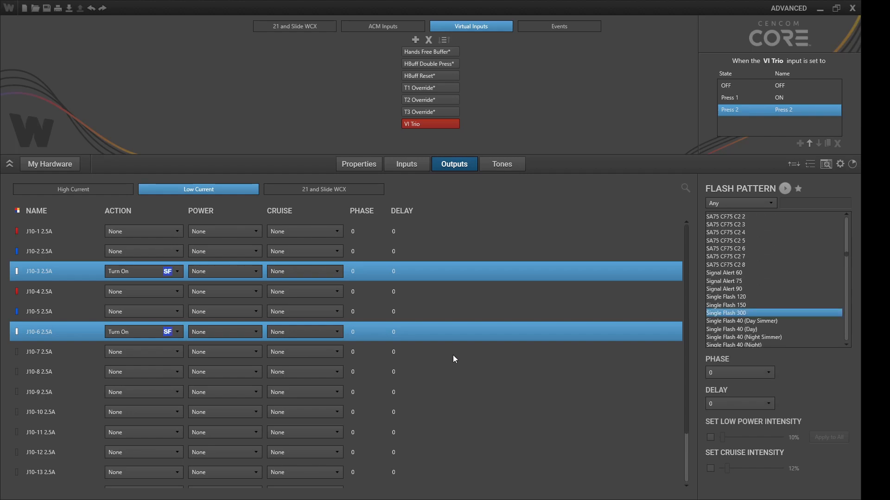
Step: Check the phases of white outputs J10-3 and J10-6 and preview their Single Flash 300 pattern
click(364, 271)
click(358, 330)
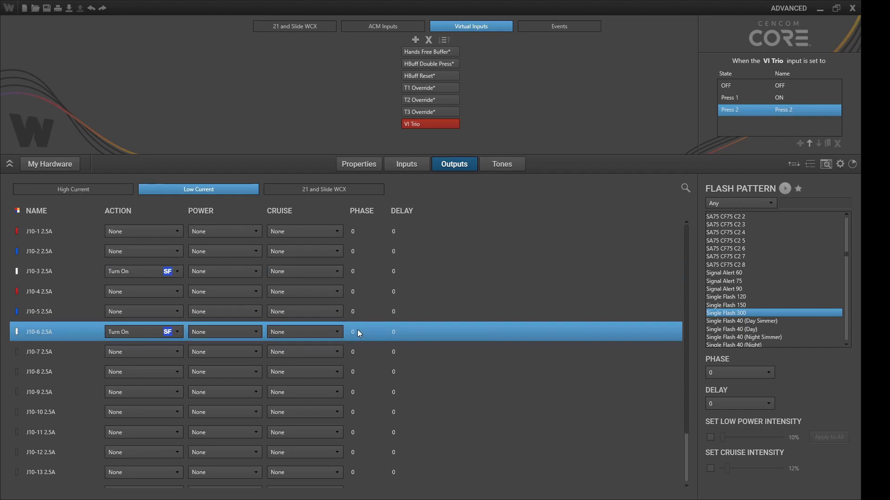
click(359, 271)
click(358, 329)
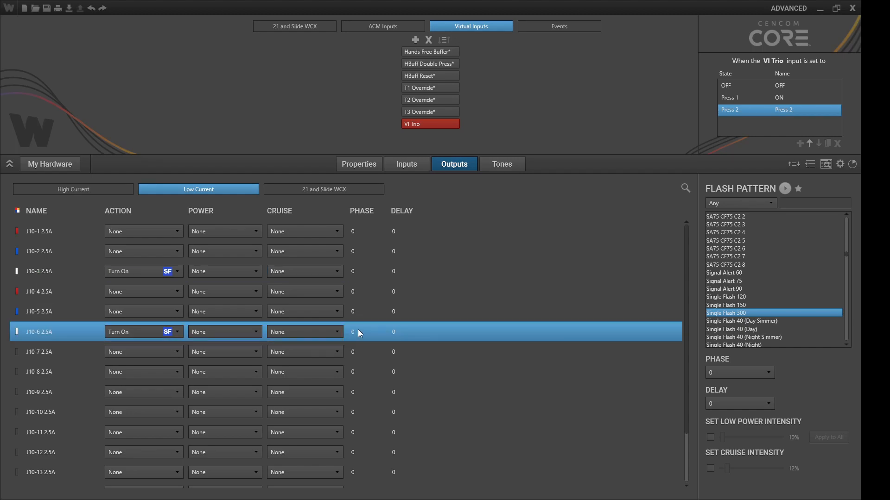
click(363, 276)
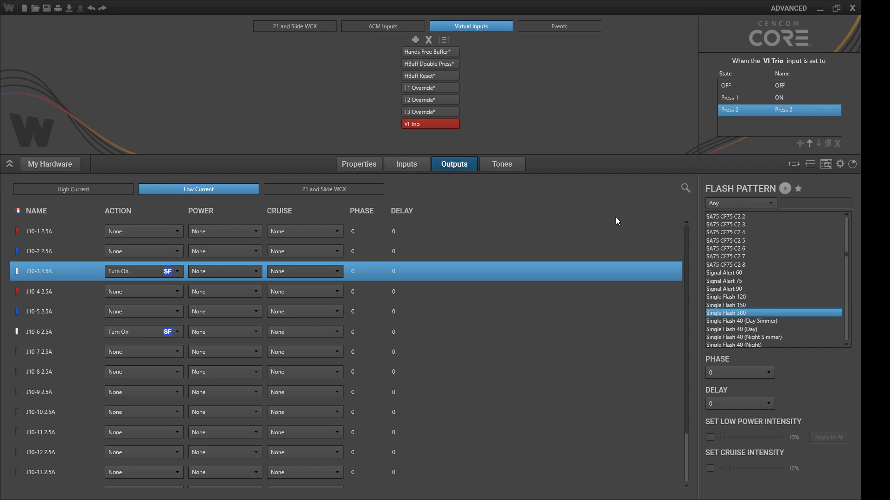
click(785, 189)
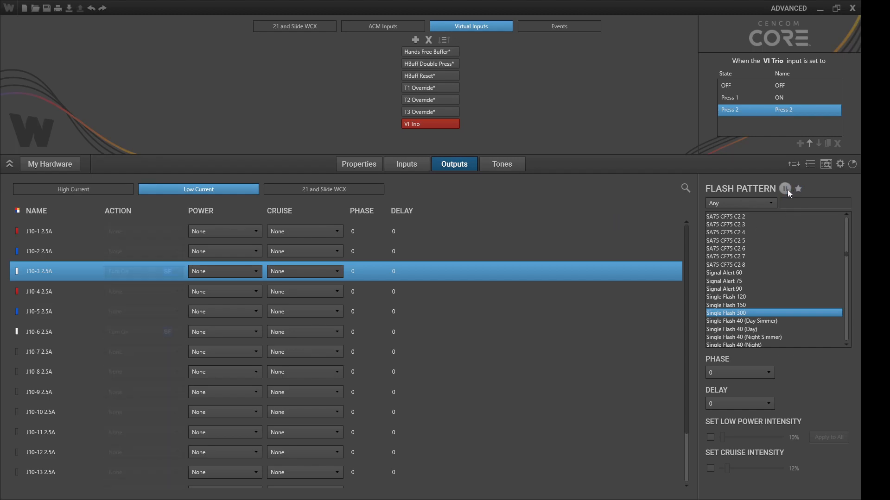
click(785, 189)
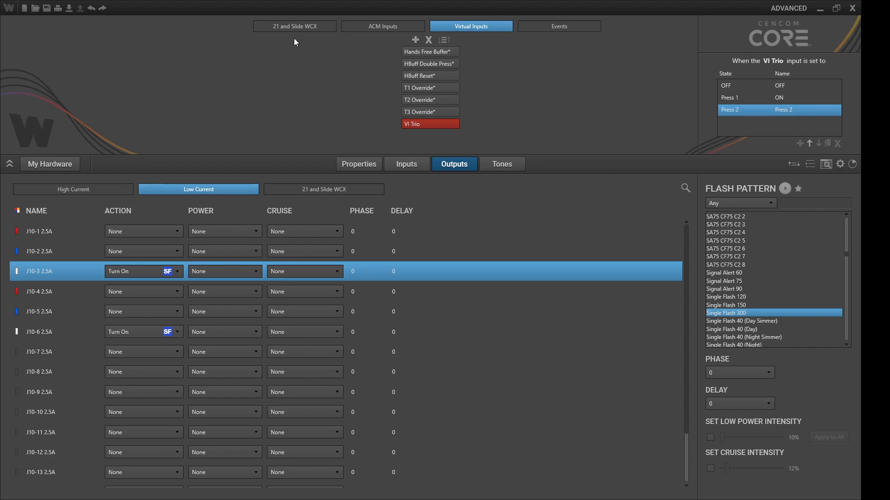
Step: Add a Trio L3 event that occurs when the Slide Switch is Slide 3 and have it set VI Trio to Go To Next State
click(264, 24)
click(553, 27)
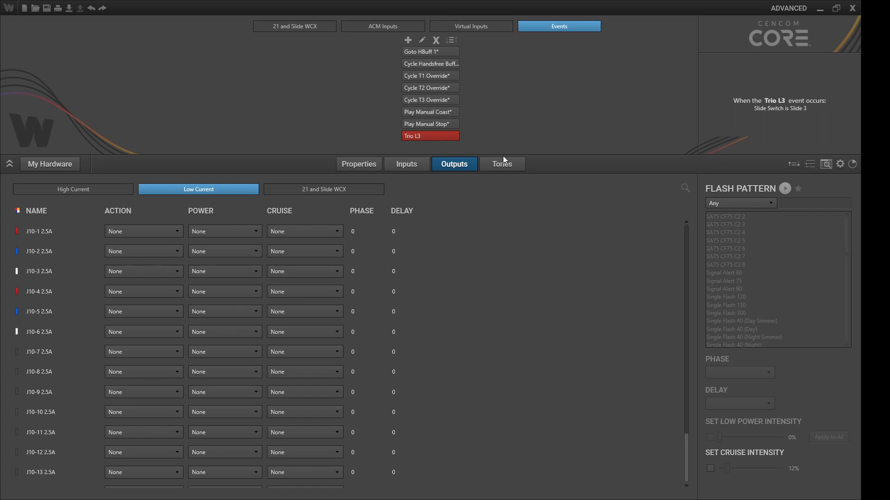
click(407, 164)
click(364, 190)
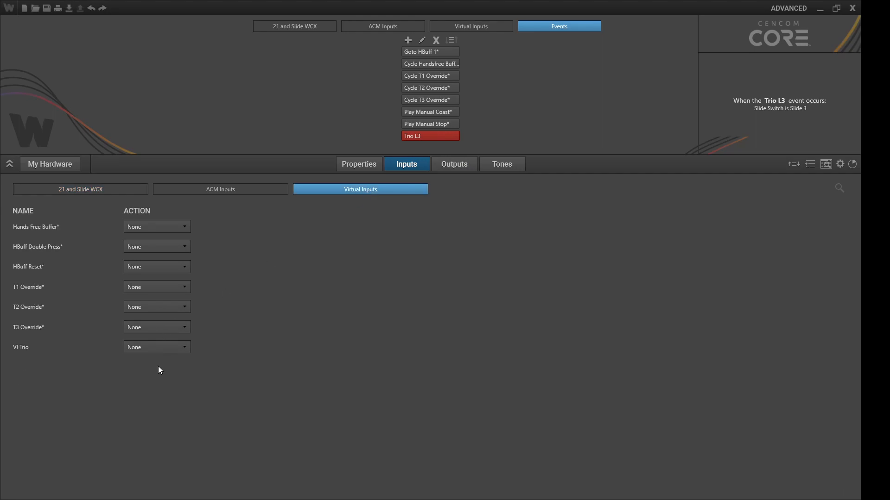
click(293, 343)
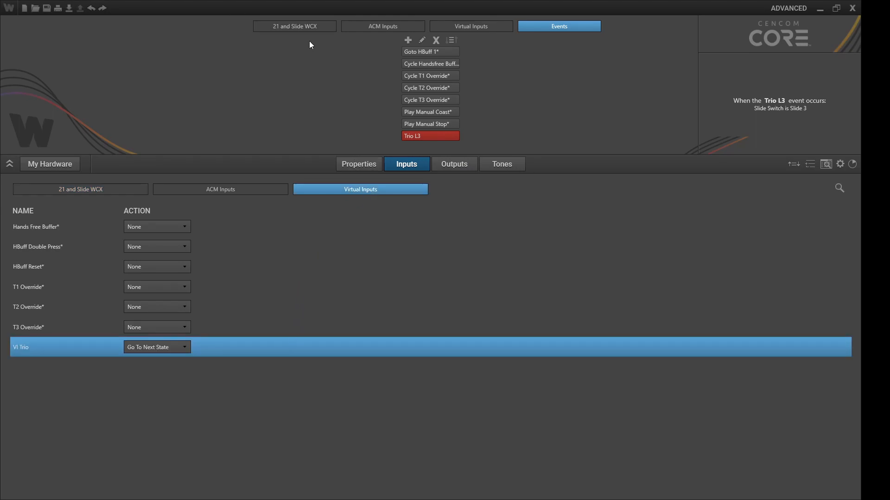
Step: Set the VI Trio virtual input to Go To Next State for the Slide 3 state of the Slide Switch
click(449, 25)
click(434, 124)
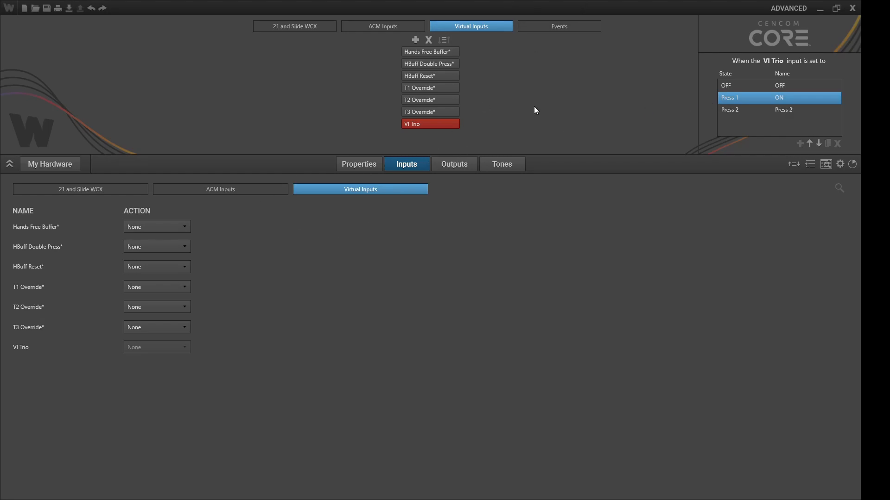
click(538, 28)
click(438, 132)
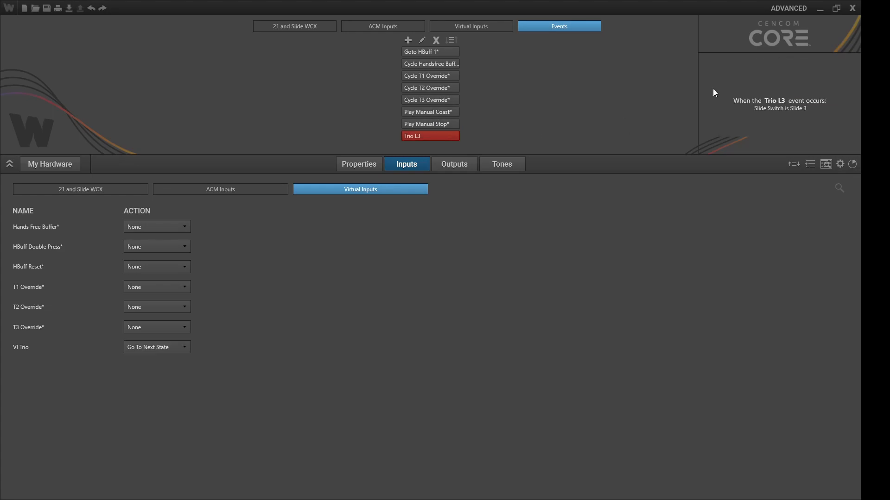
click(285, 28)
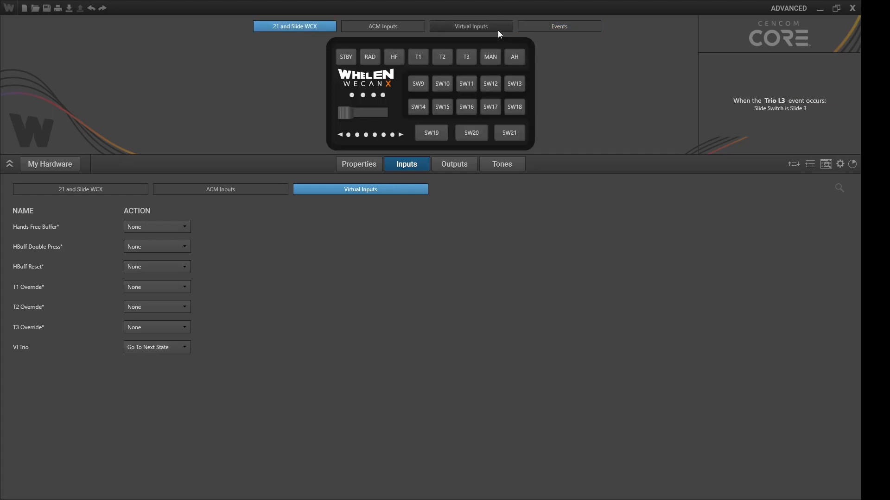
click(375, 111)
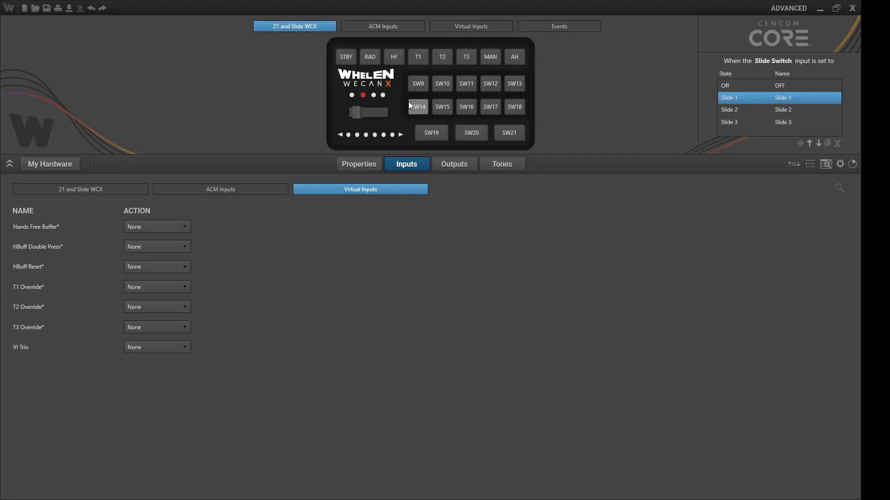
click(740, 121)
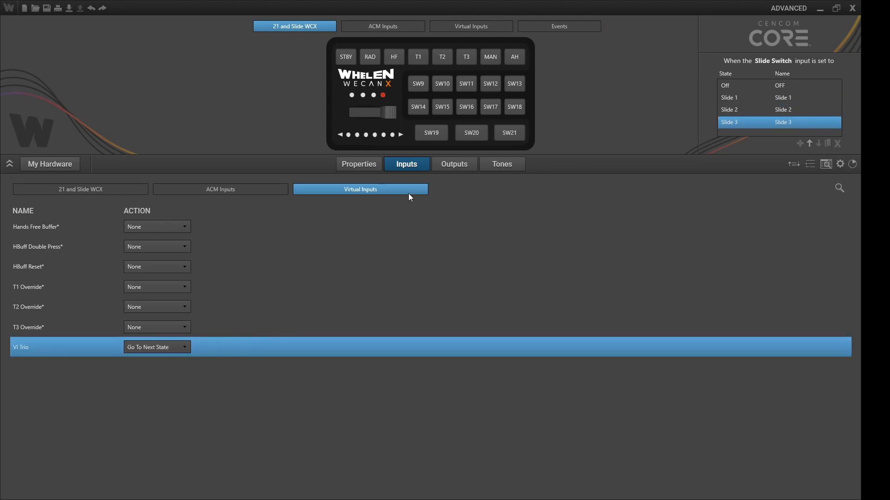
Step: Set the VI Trio virtual input to Set To OFF for the Slide Switch's Slide 1, Slide 2 and Off states, and check each state
click(367, 120)
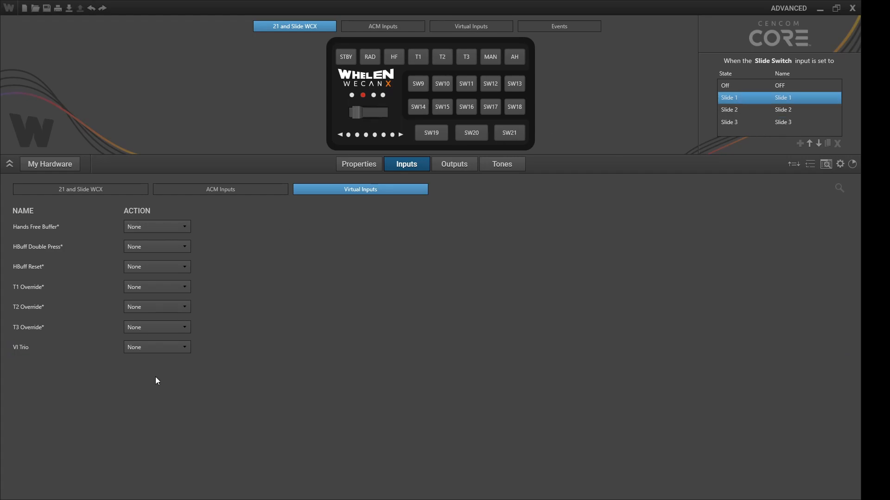
click(741, 111)
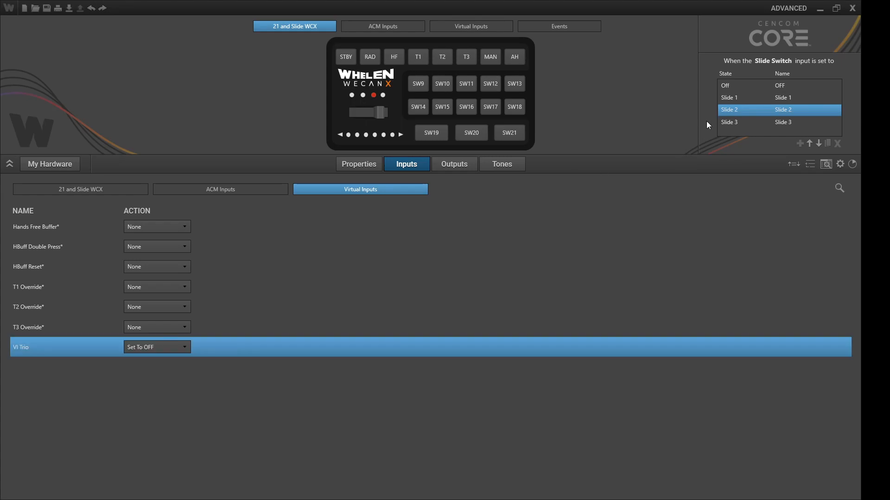
click(730, 87)
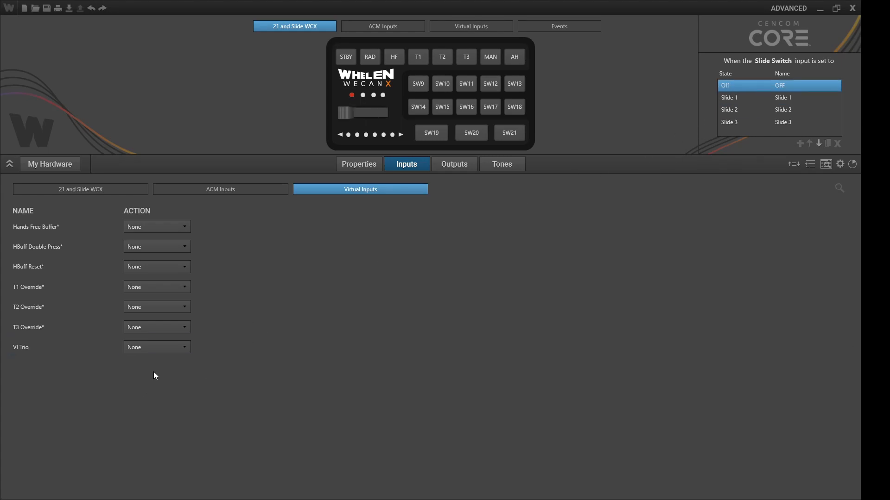
click(370, 111)
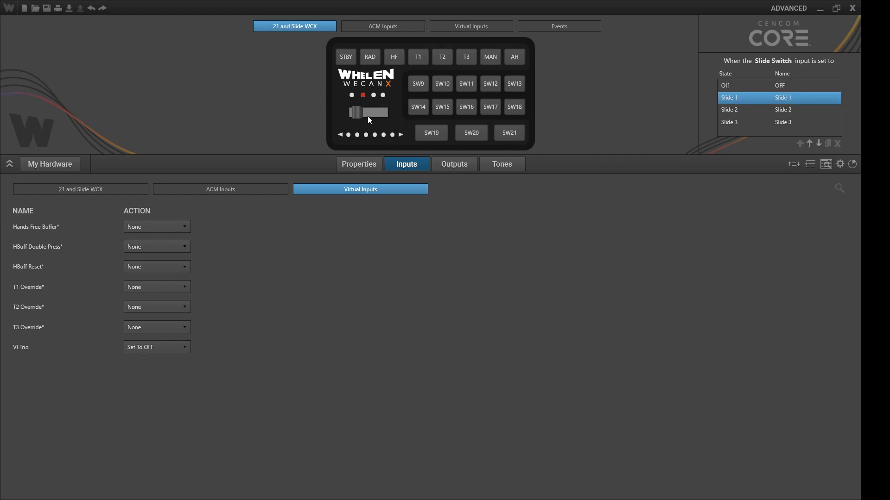
click(746, 109)
click(744, 124)
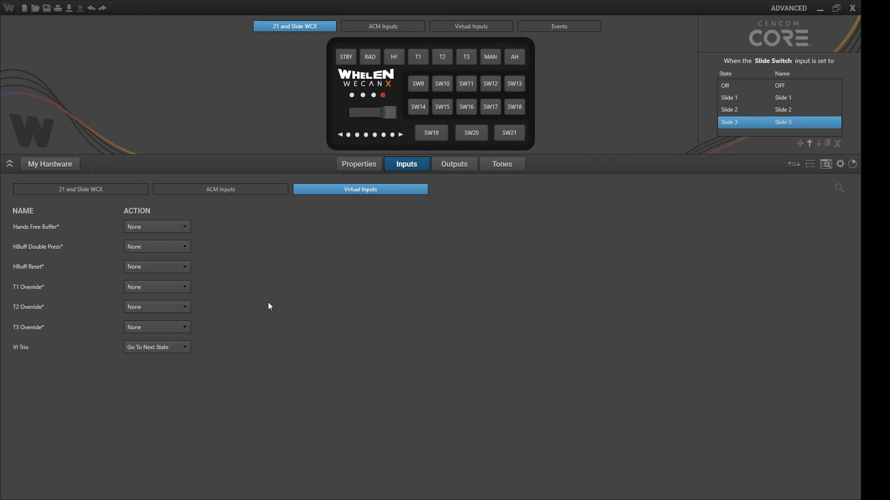
Step: Review the low current outputs assigned to the VI Trio virtual input's Press 1 state
click(574, 29)
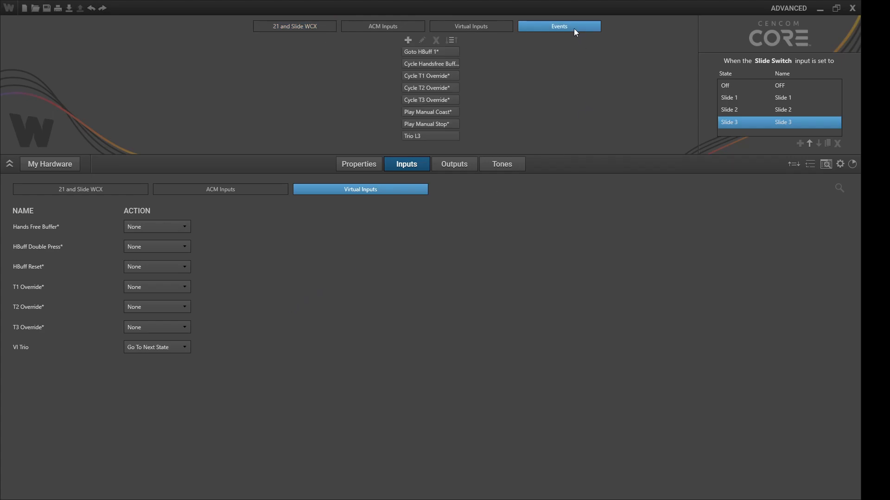
click(477, 29)
click(455, 164)
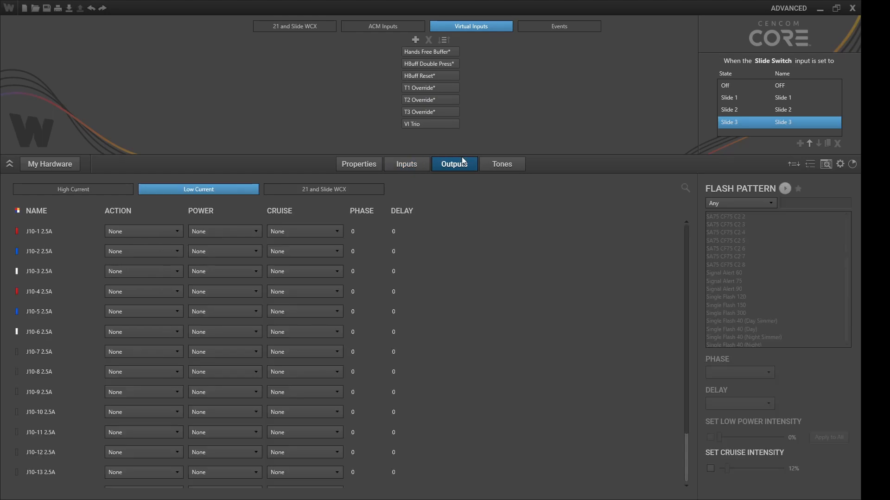
click(431, 124)
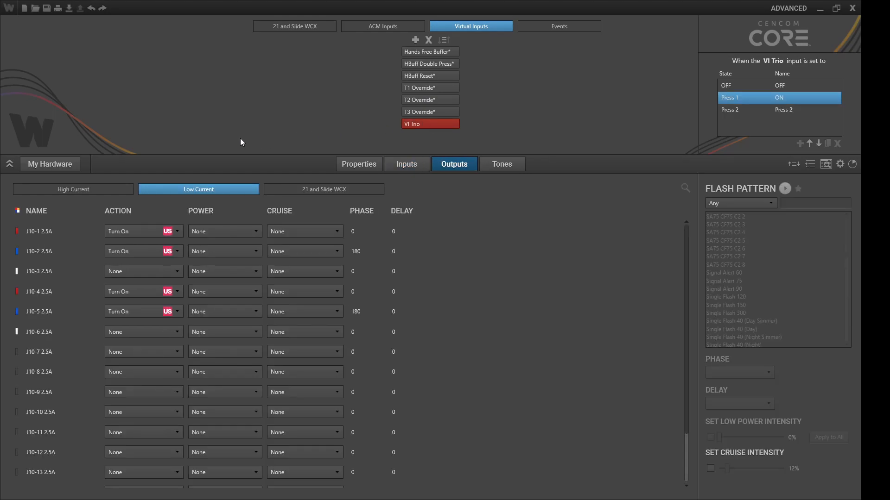